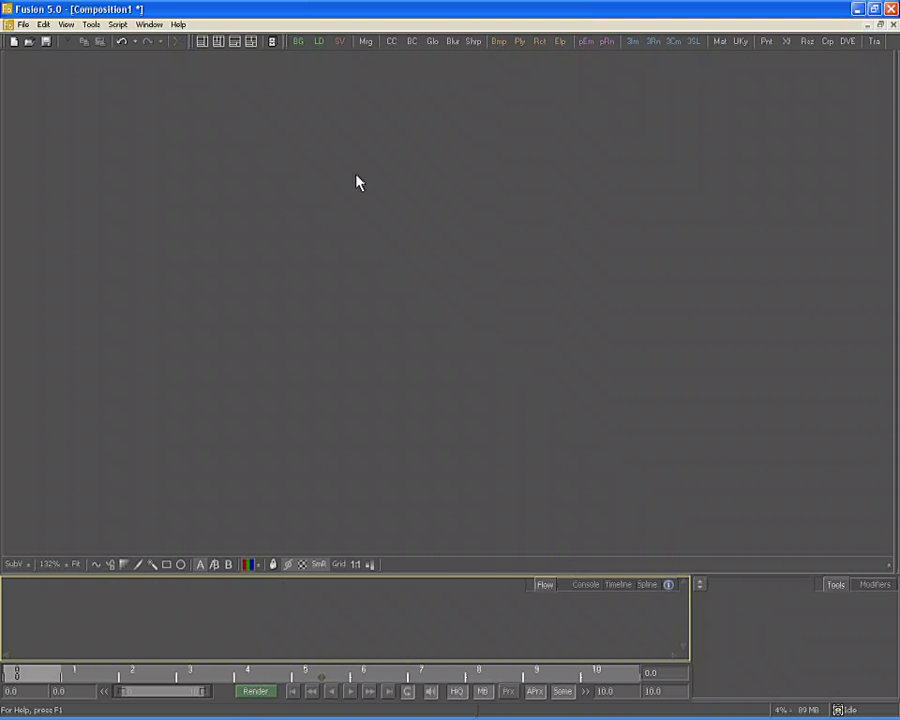
# Draw a closed four-point Polygon1 mask in the viewer and smooth all its points with Shift+S
pyautogui.click(520, 43)
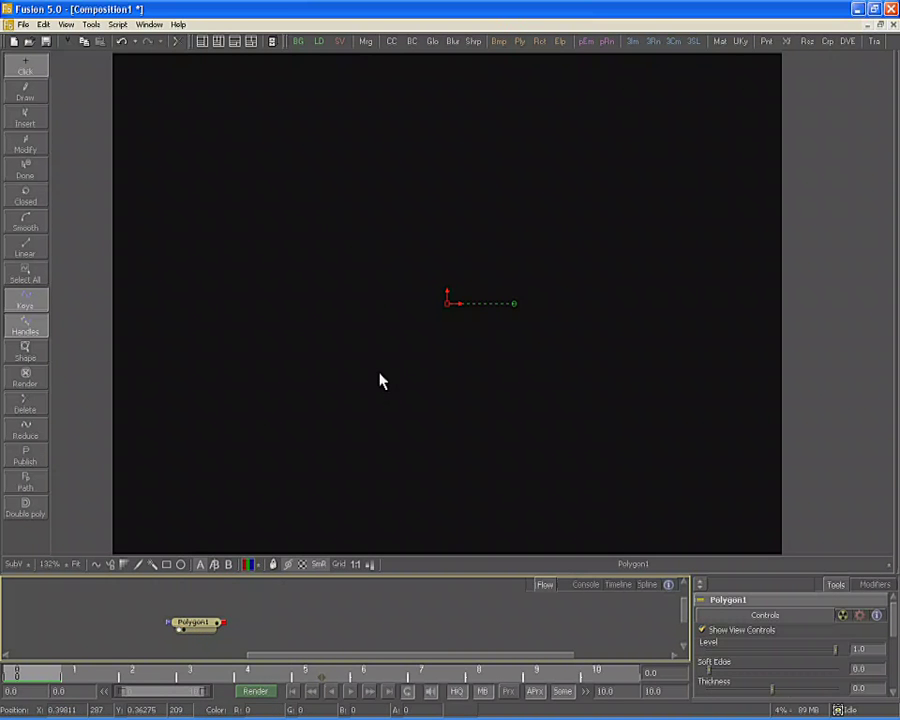
pyautogui.click(352, 240)
pyautogui.click(490, 222)
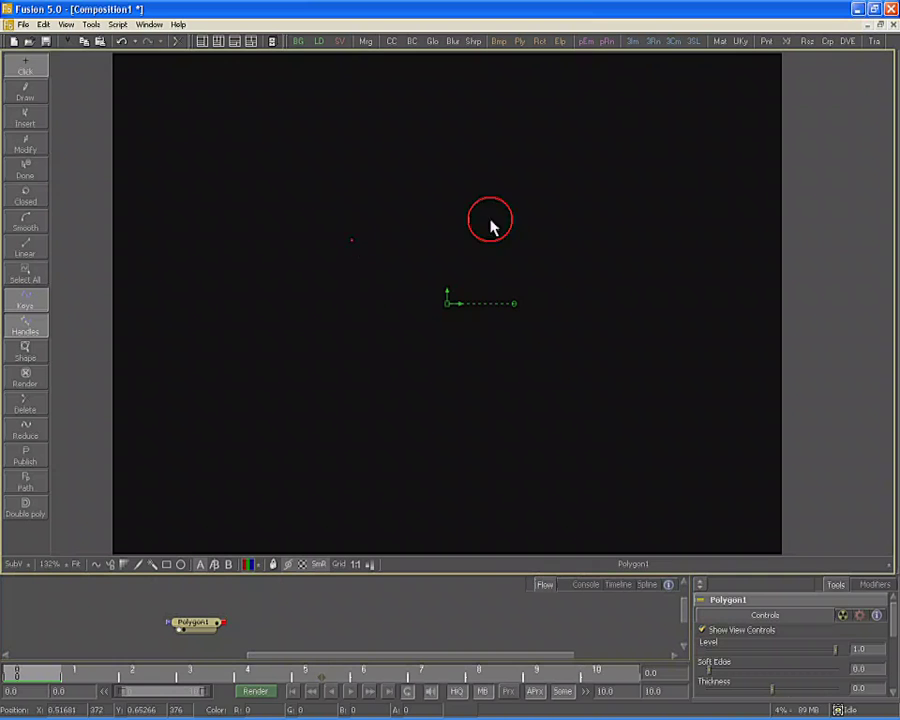
pyautogui.click(516, 212)
pyautogui.click(524, 377)
pyautogui.click(335, 377)
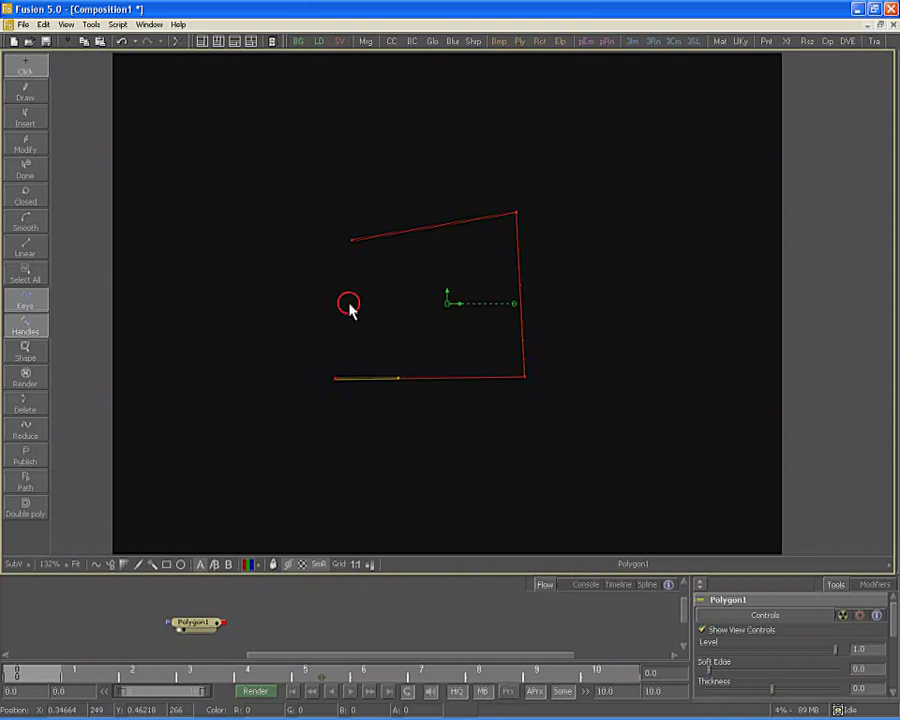
pyautogui.click(350, 242)
pyautogui.moveTo(296, 176); pyautogui.dragTo(580, 438)
pyautogui.hotkey('shift', 's')
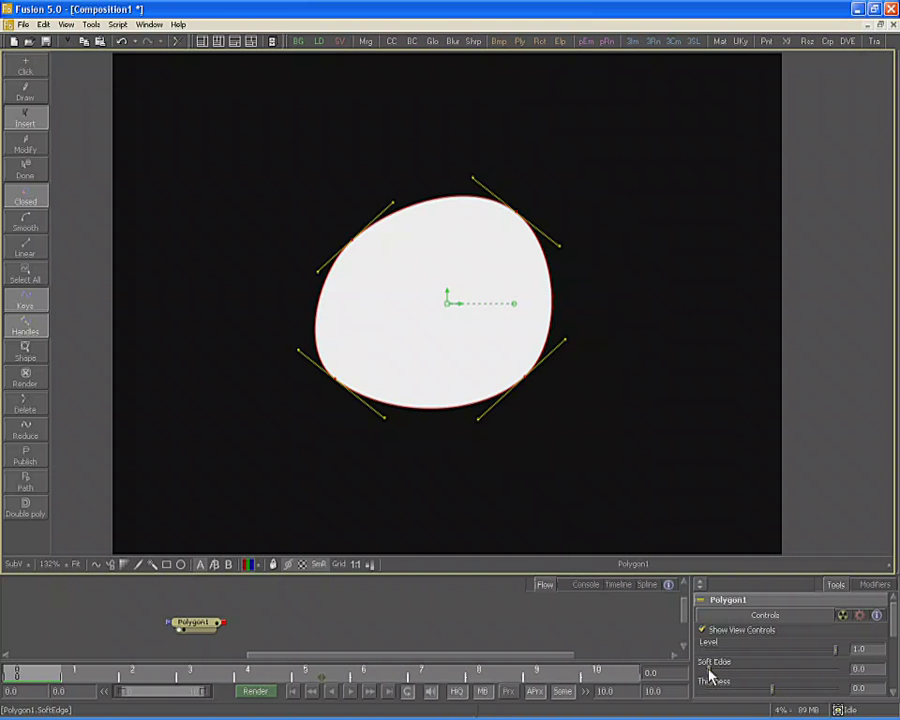
pyautogui.moveTo(710, 676); pyautogui.dragTo(810, 676)
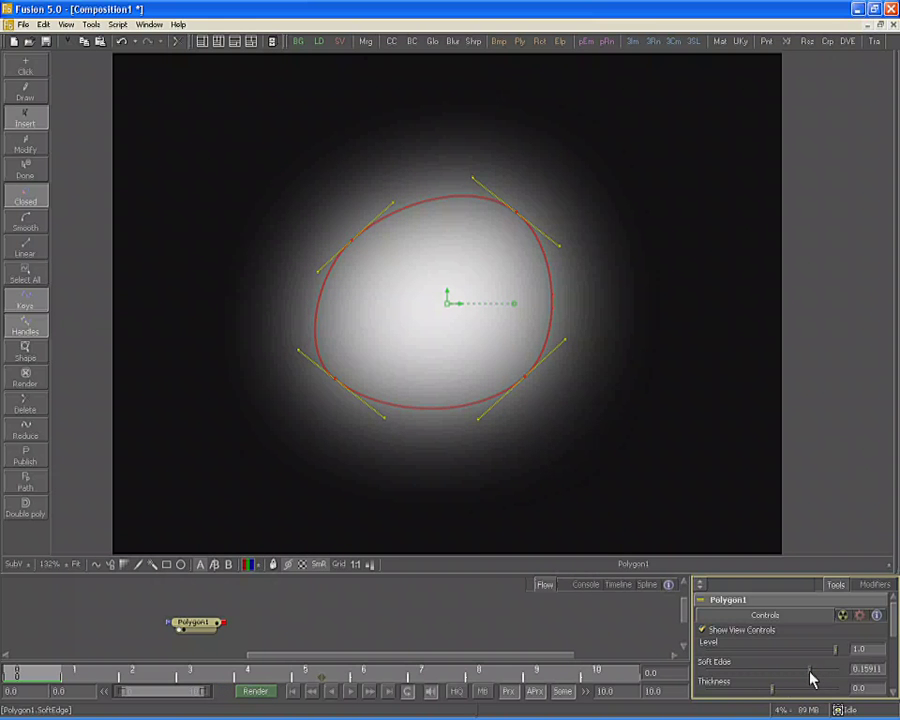
pyautogui.moveTo(810, 676); pyautogui.dragTo(702, 683)
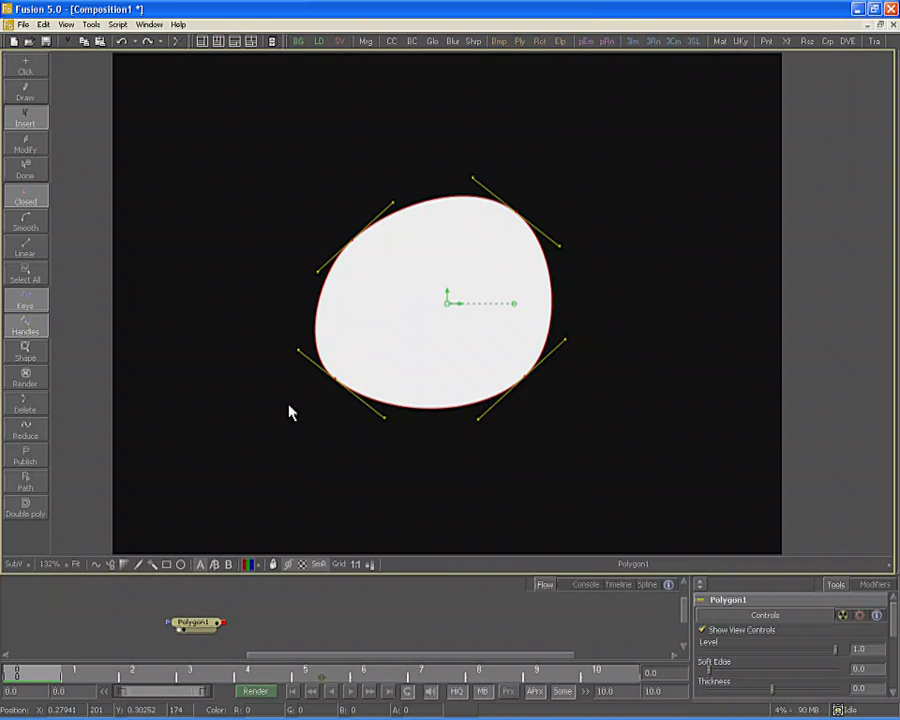
# Convert Polygon1 into a double polyline using the Double poly button
pyautogui.click(30, 514)
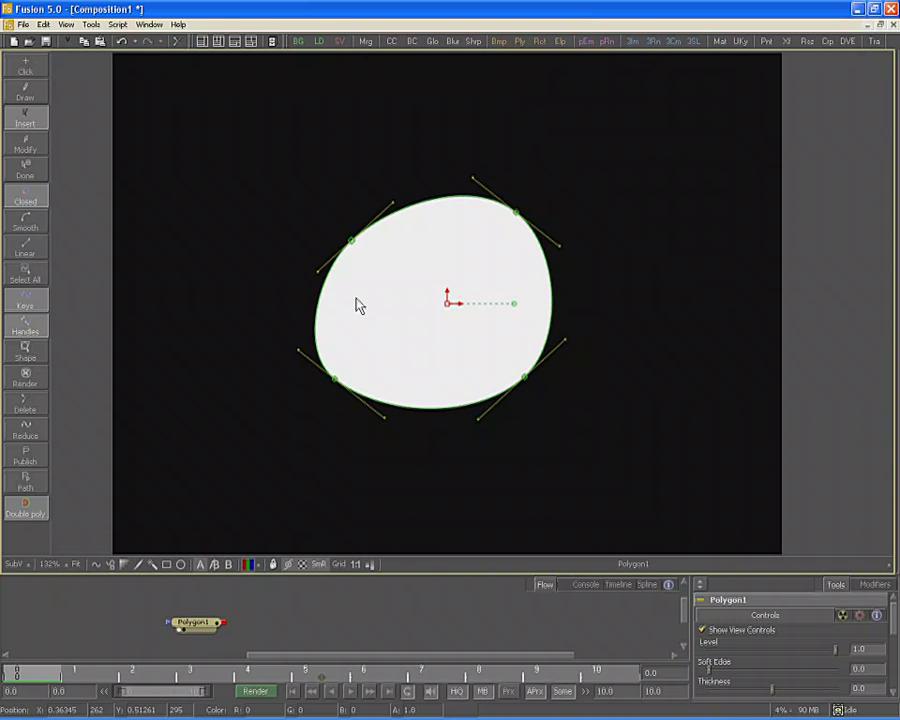
# Switch editing to the outer polyline and test-move its upper-left point
pyautogui.rightClick(351, 243)
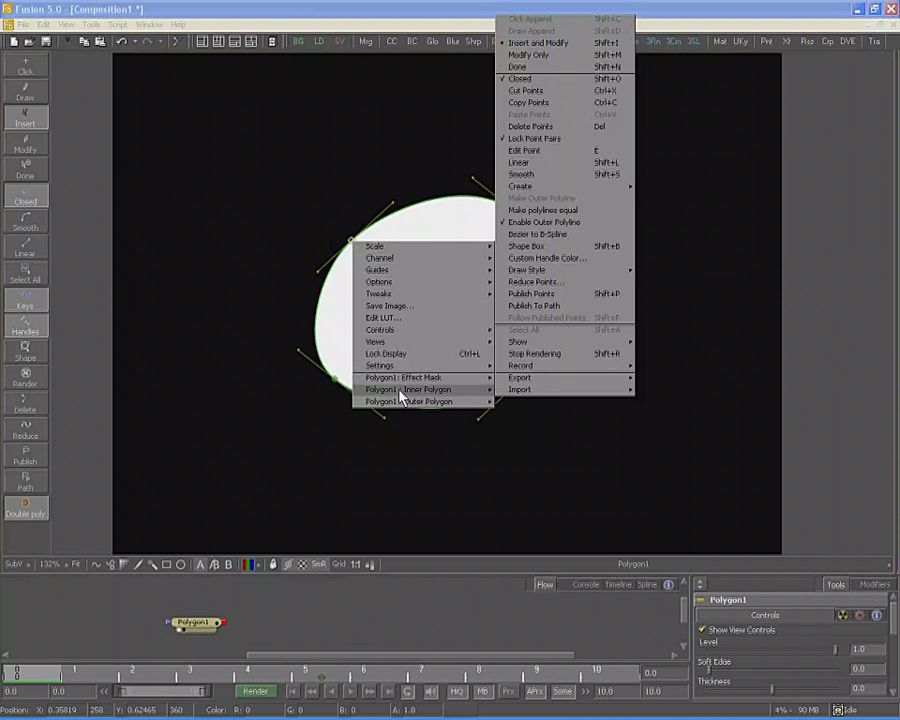
pyautogui.moveTo(404, 405)
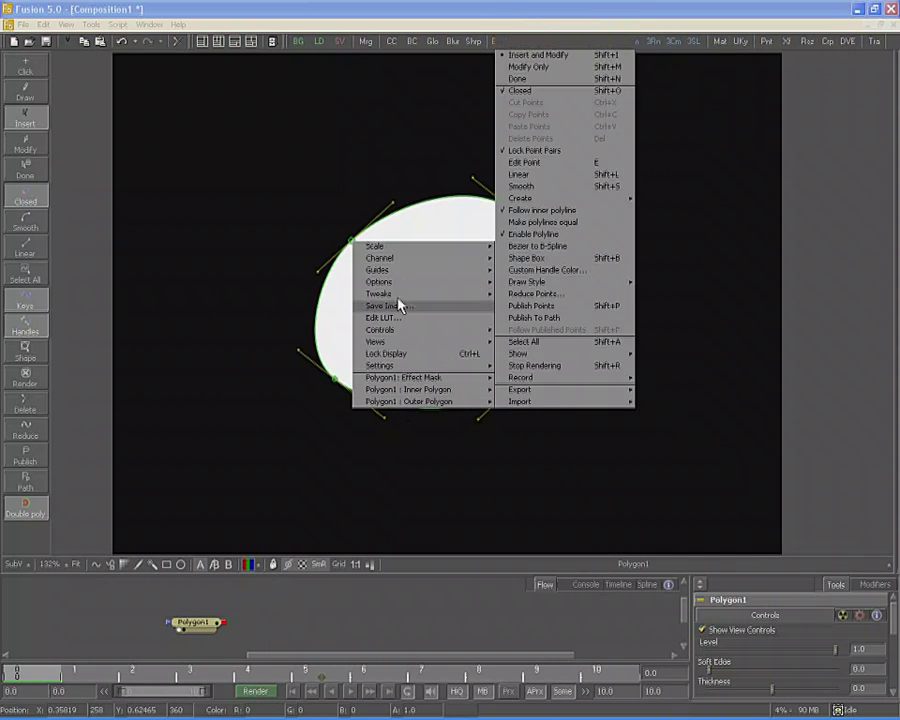
pyautogui.click(359, 155)
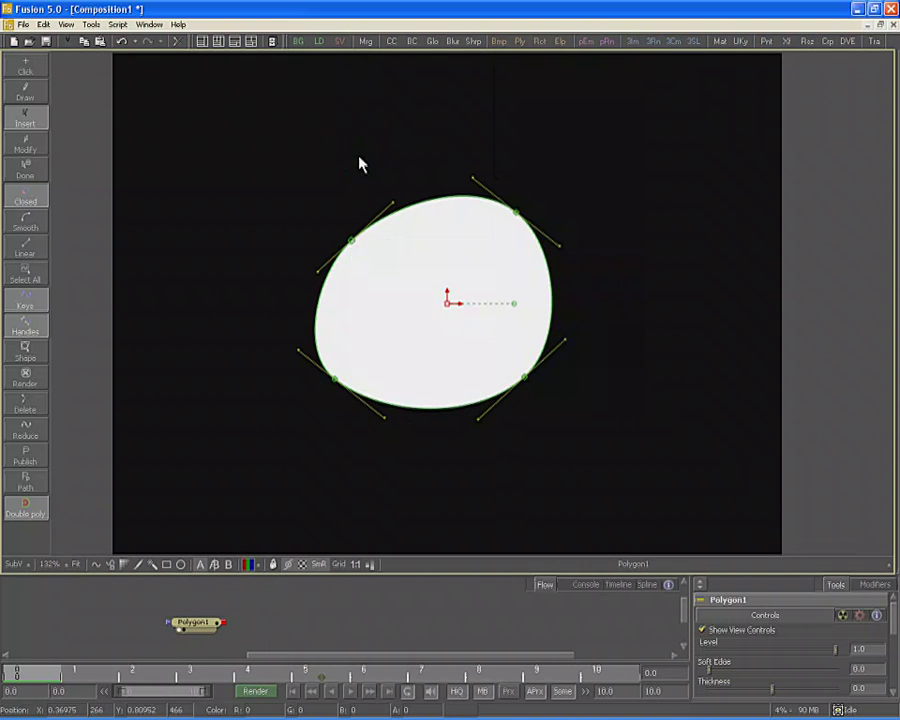
pyautogui.click(352, 245)
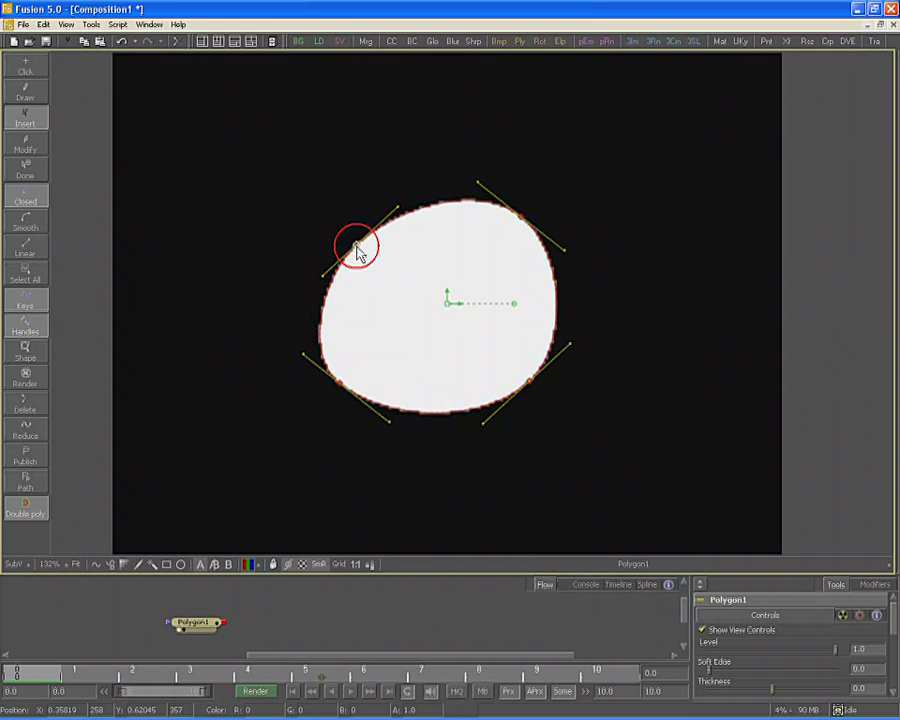
pyautogui.click(354, 243)
pyautogui.moveTo(352, 241)
pyautogui.mouseDown()
pyautogui.moveTo(374, 257)
pyautogui.moveTo(354, 250)
pyautogui.mouseUp()
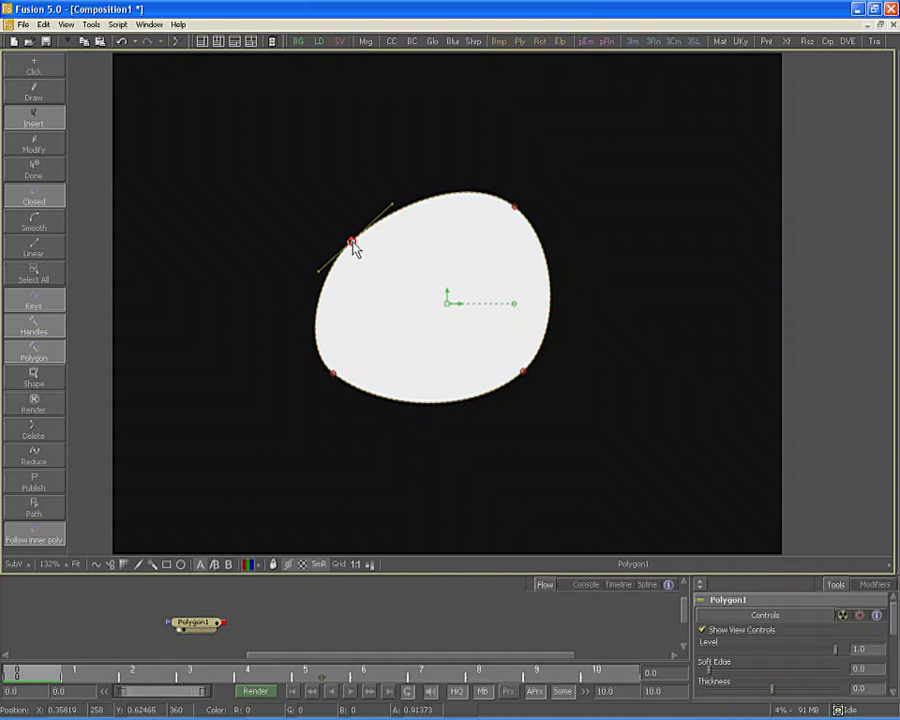
# Pull the outer polyline's upper-left and lower-left points outward, then reselect the inner polygon
pyautogui.moveTo(352, 243); pyautogui.dragTo(315, 207)
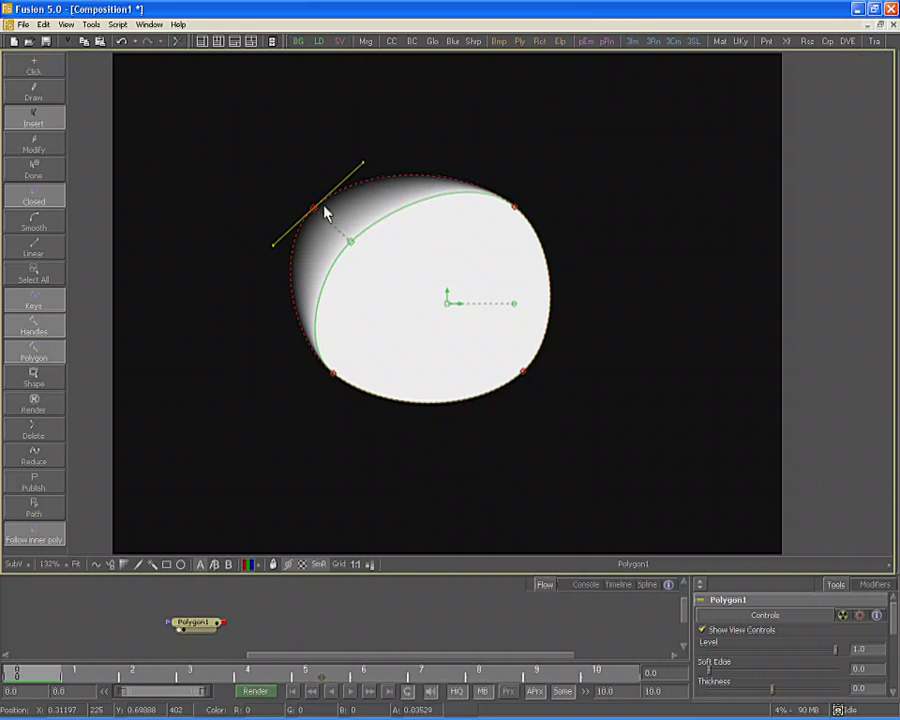
pyautogui.click(887, 567)
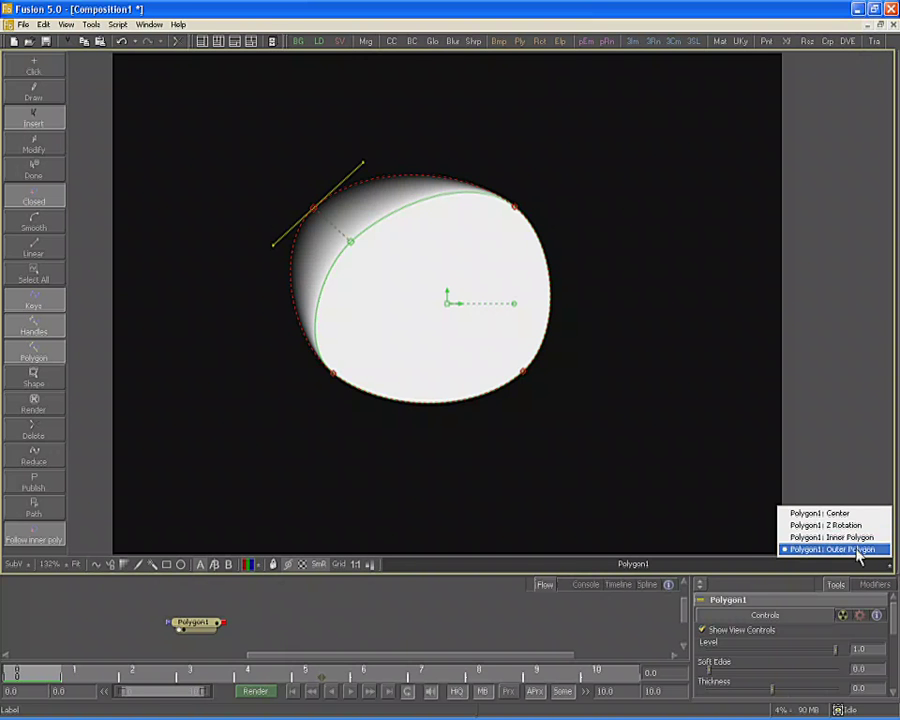
pyautogui.click(858, 549)
pyautogui.moveTo(332, 373); pyautogui.dragTo(307, 396)
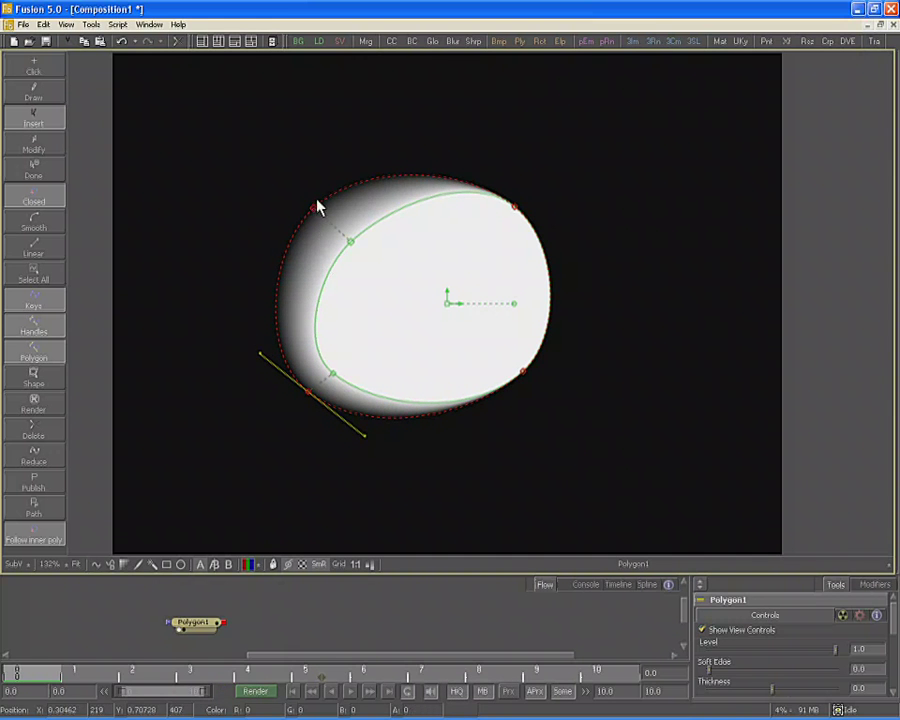
pyautogui.moveTo(313, 208); pyautogui.dragTo(290, 190)
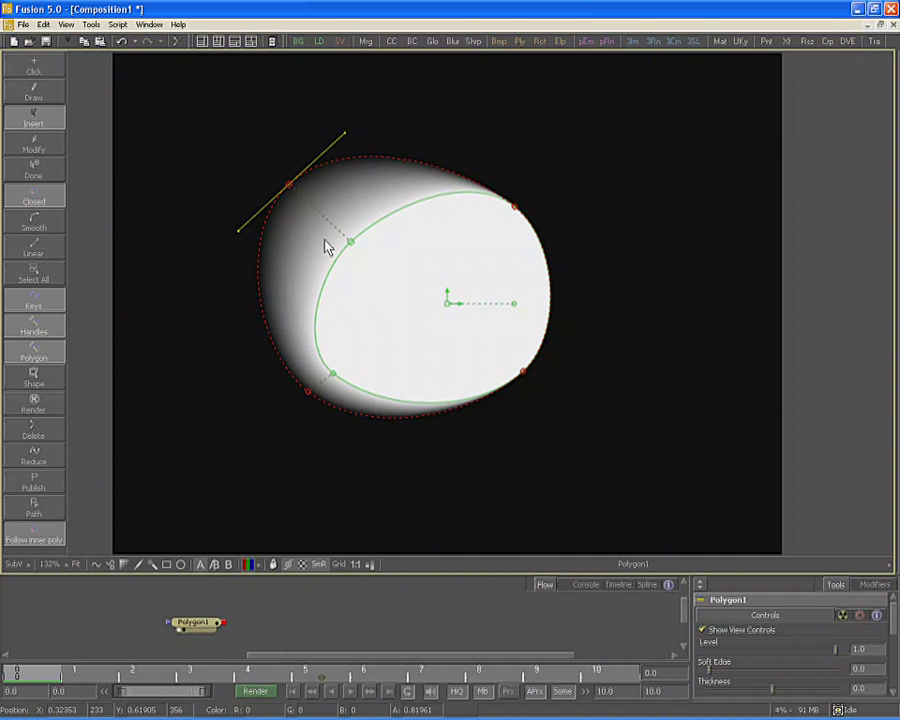
pyautogui.moveTo(289, 188)
pyautogui.mouseDown()
pyautogui.moveTo(305, 201)
pyautogui.moveTo(289, 190)
pyautogui.mouseUp()
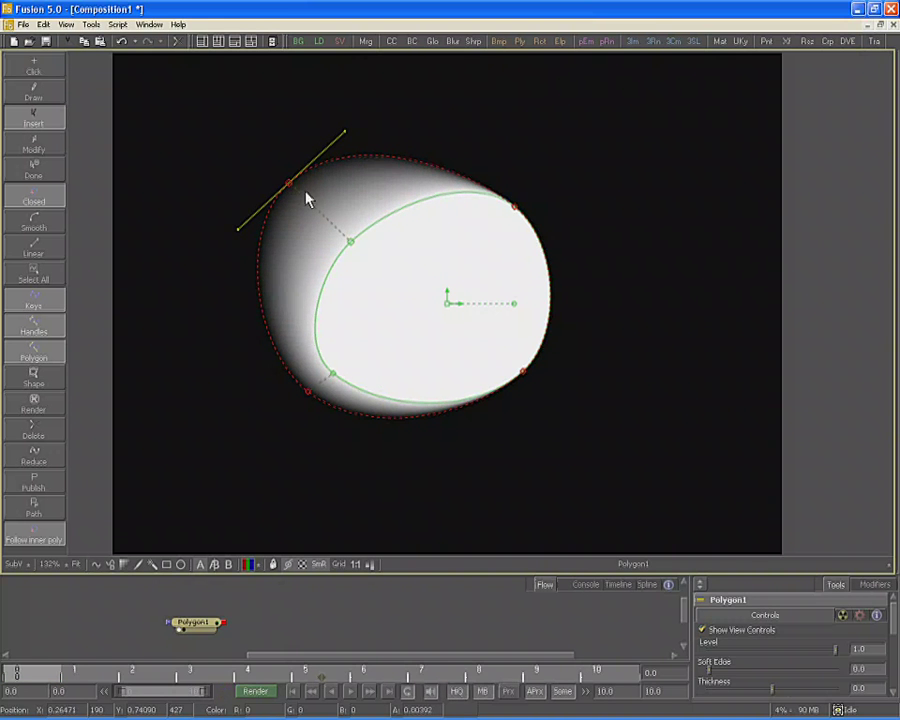
pyautogui.moveTo(352, 245)
pyautogui.mouseDown()
pyautogui.moveTo(326, 224)
pyautogui.moveTo(357, 249)
pyautogui.moveTo(350, 243)
pyautogui.mouseUp()
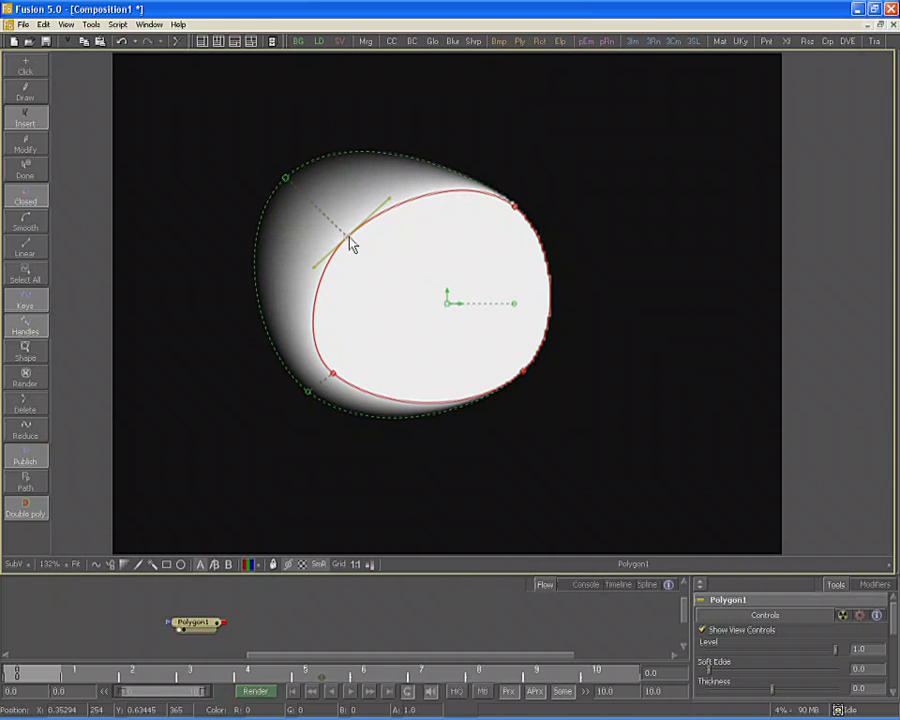
# Add a left-edge point pulled inward to dent the shape, and toggle paired-point locking
pyautogui.moveTo(275, 279); pyautogui.dragTo(391, 316)
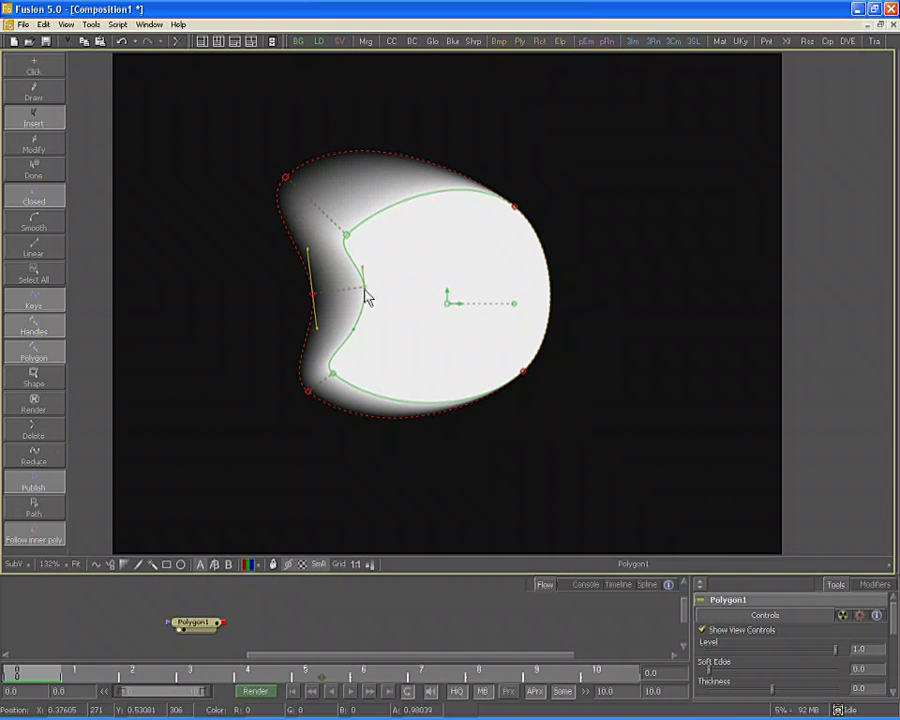
pyautogui.rightClick(364, 287)
pyautogui.moveTo(424, 449)
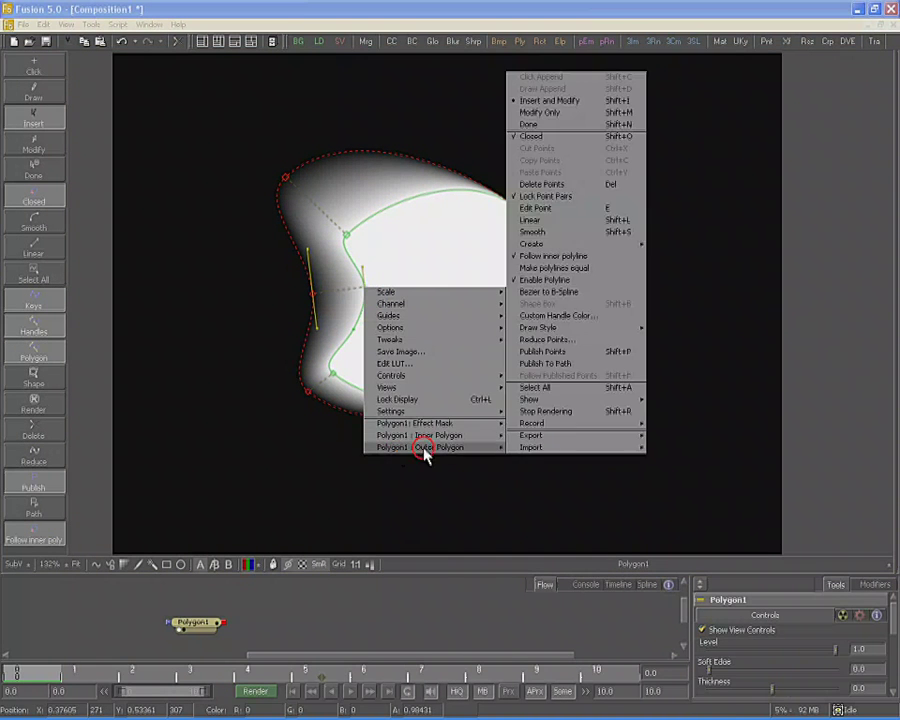
pyautogui.click(592, 197)
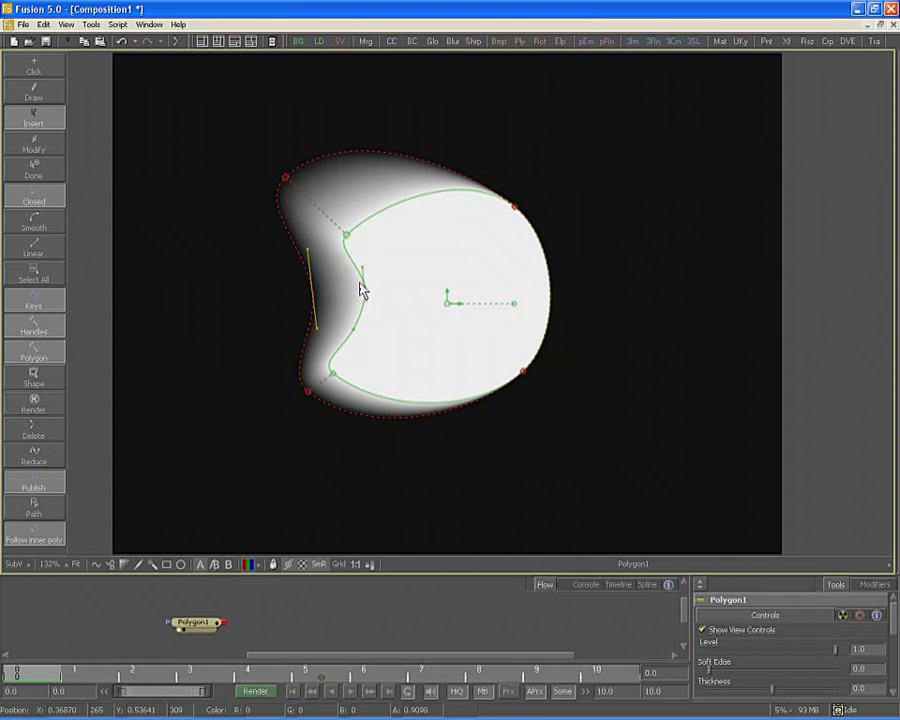
# Select the inner polygon's lower-left point and nudge it slightly down
pyautogui.click(361, 288)
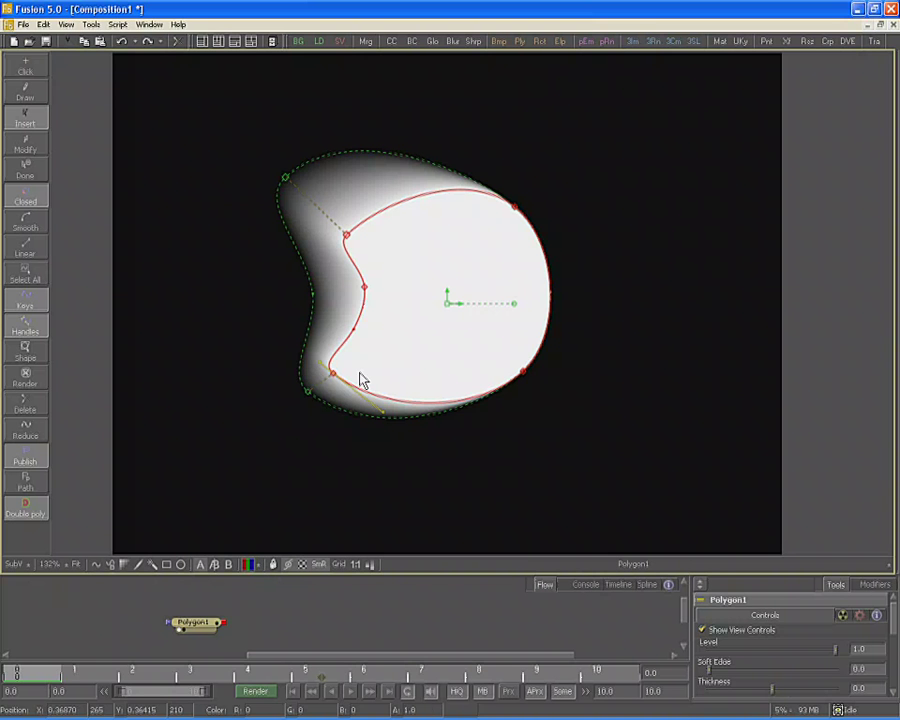
pyautogui.click(332, 375)
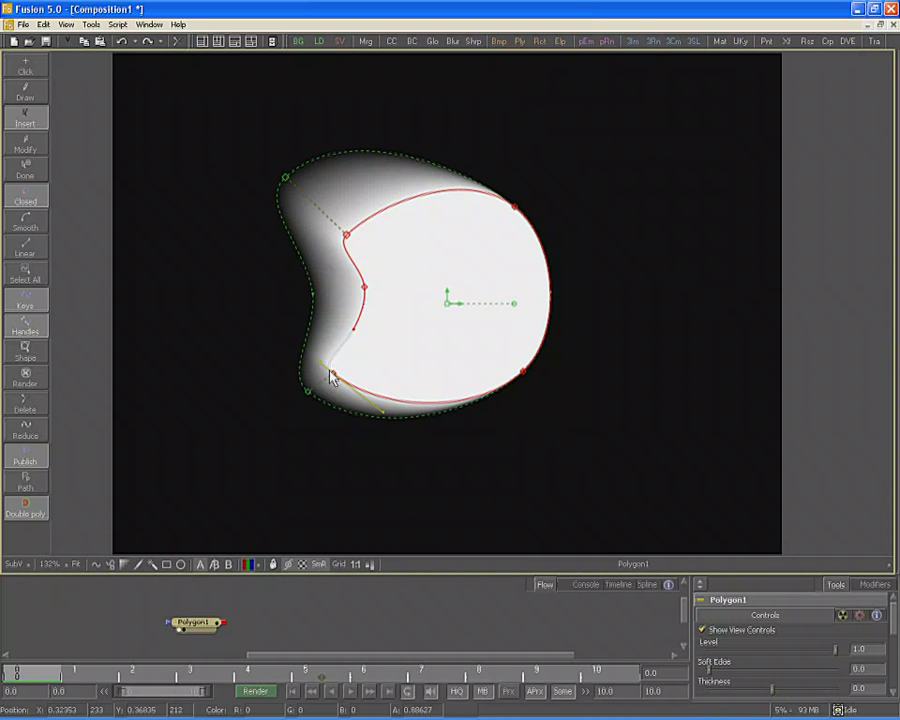
pyautogui.moveTo(332, 375); pyautogui.dragTo(335, 383)
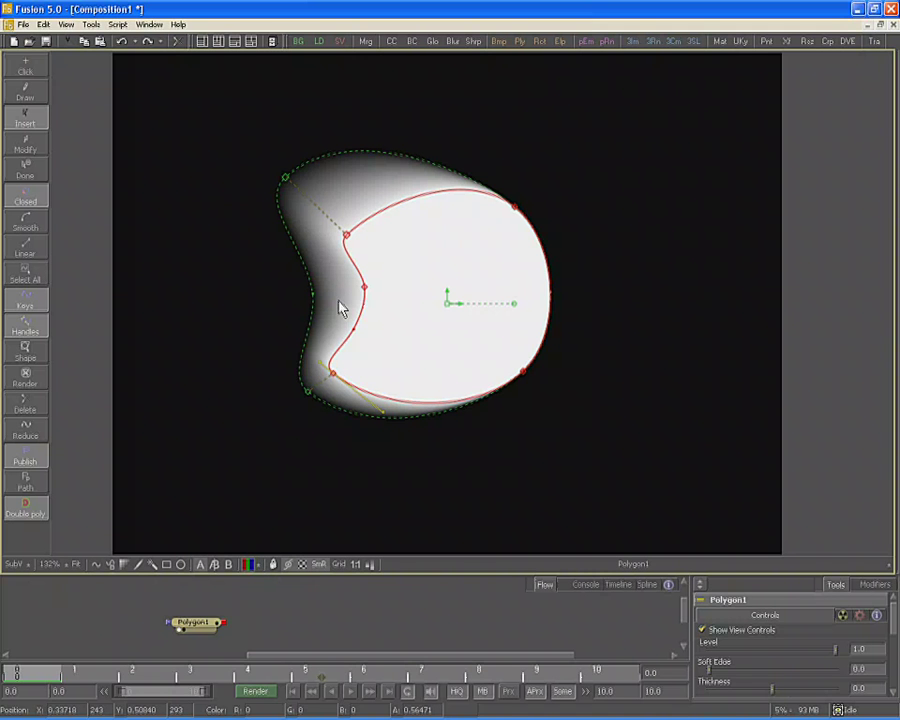
# Uncheck Enable Polyline on the Outer Polygon, then restore it with Enable Outer Polyline
pyautogui.rightClick(381, 314)
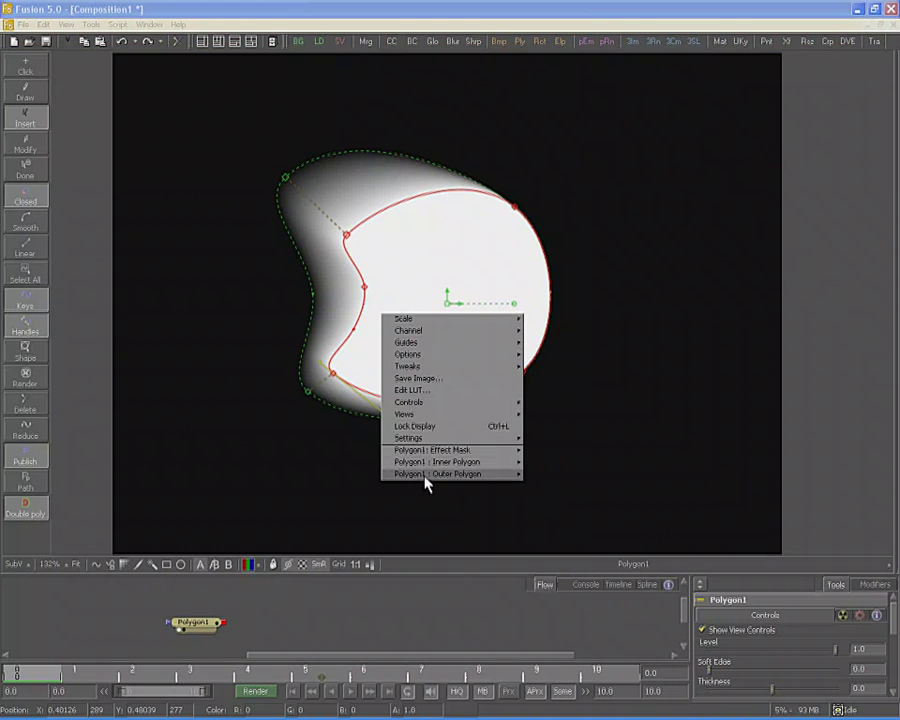
pyautogui.moveTo(426, 480)
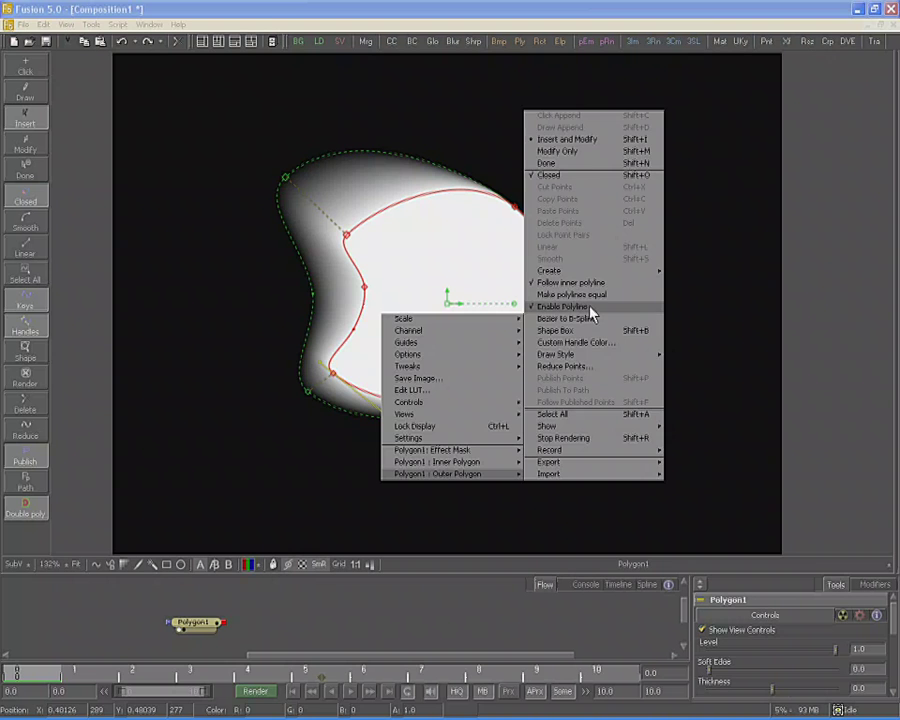
pyautogui.click(592, 314)
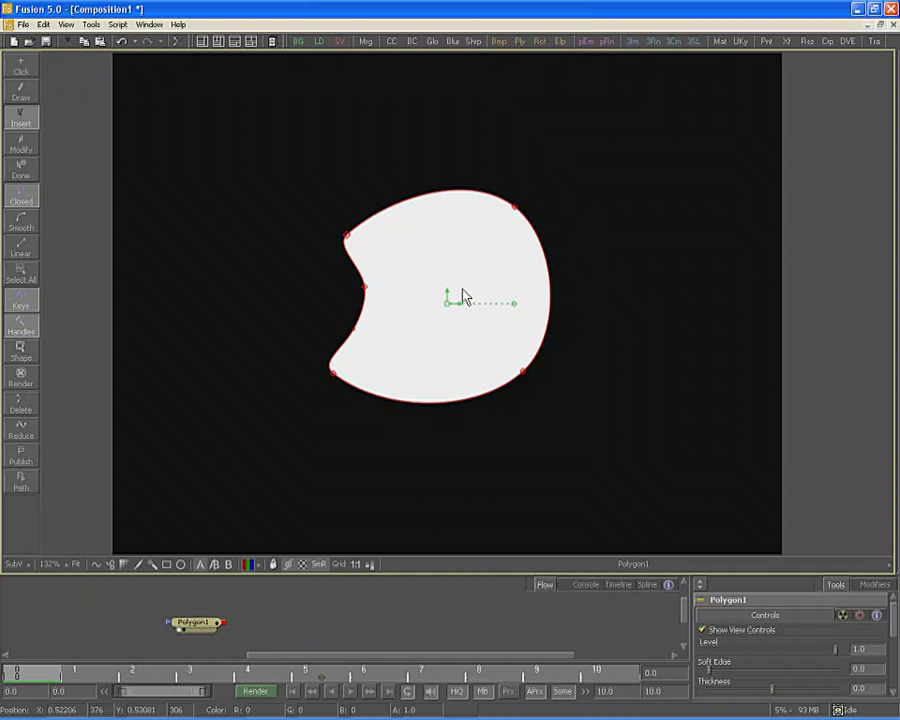
pyautogui.rightClick(389, 229)
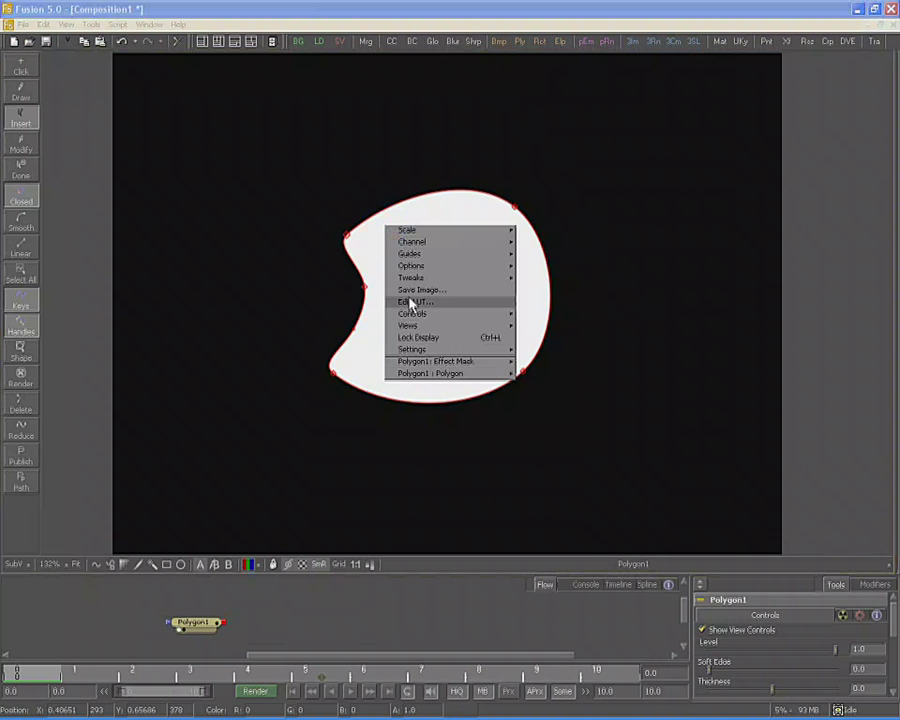
pyautogui.moveTo(440, 374)
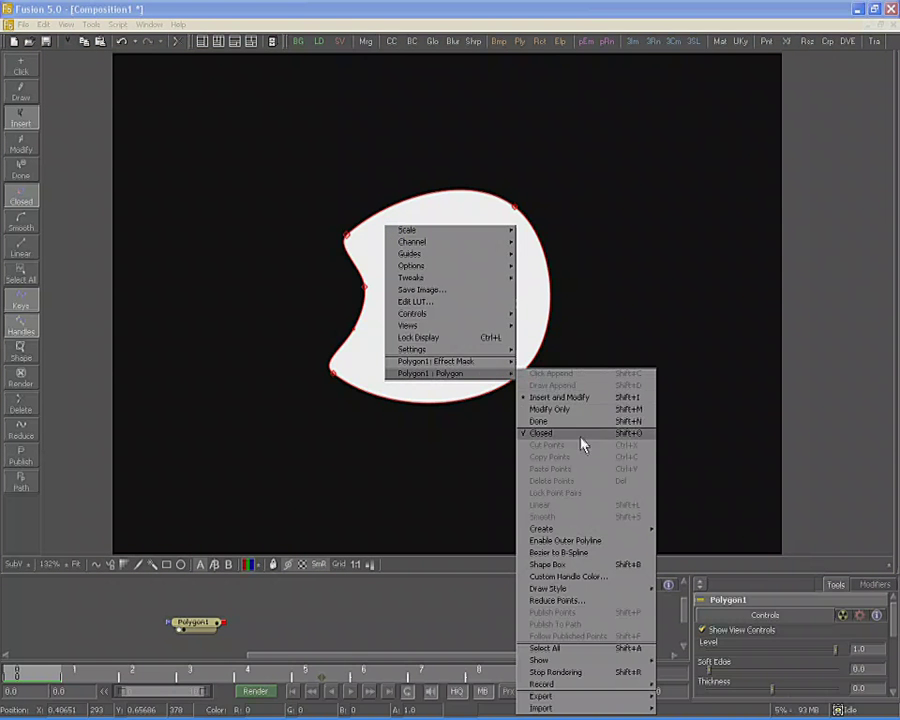
pyautogui.click(580, 540)
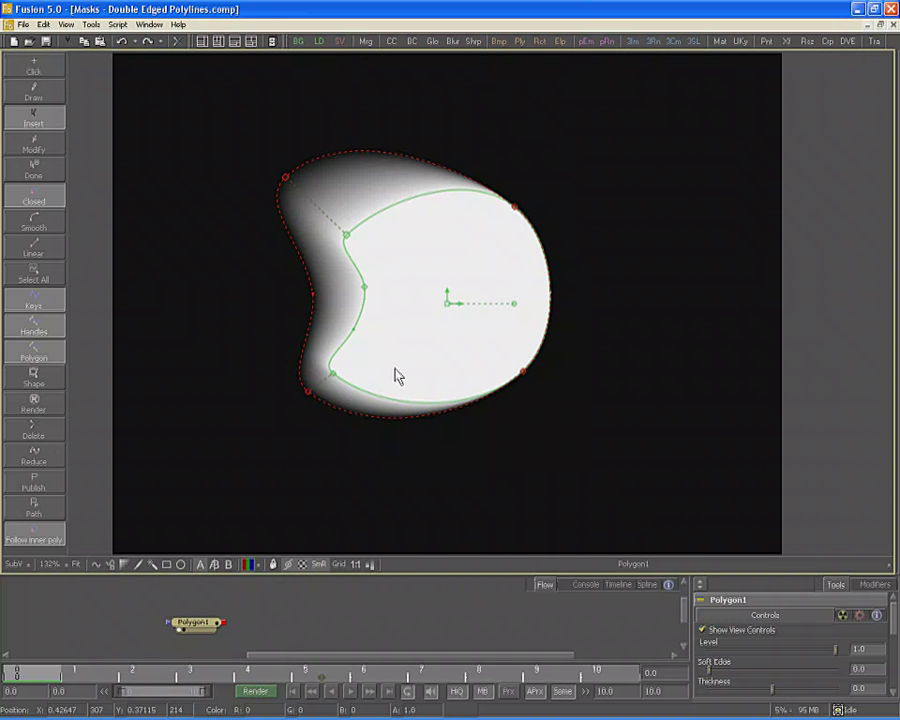
# Show an enlarged Spline editor in the bottom panel and select the polygon for editing
pyautogui.click(647, 584)
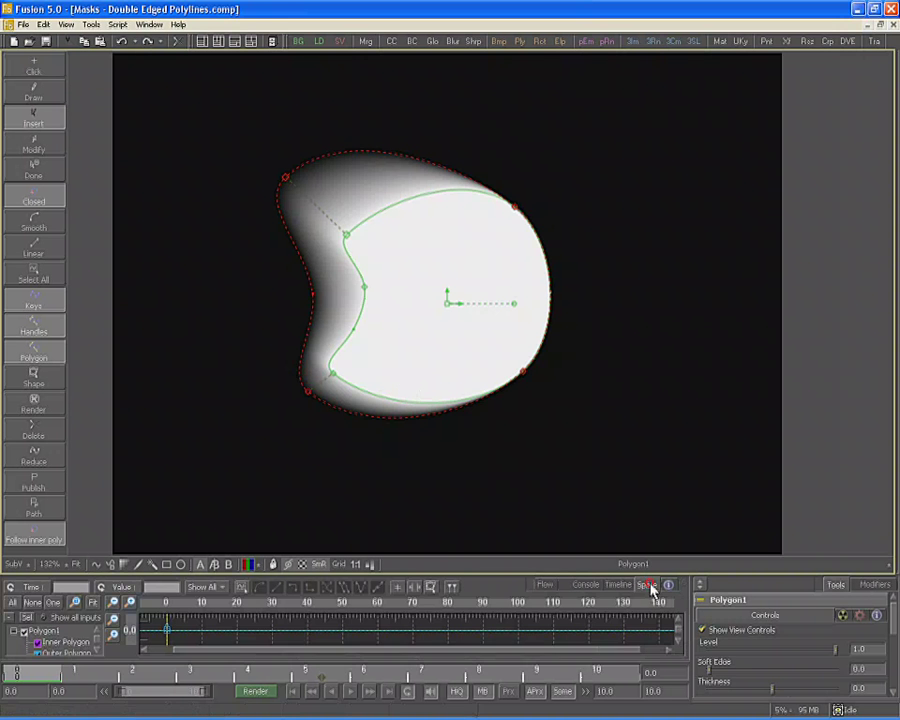
pyautogui.moveTo(596, 572); pyautogui.dragTo(612, 374)
pyautogui.moveTo(288, 482); pyautogui.dragTo(305, 503)
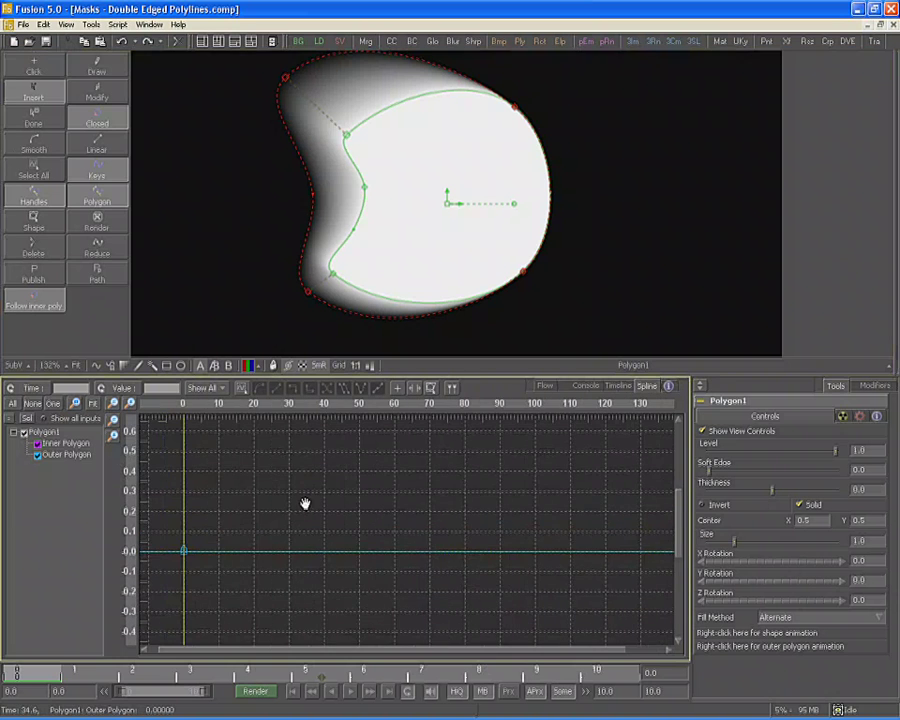
pyautogui.click(66, 454)
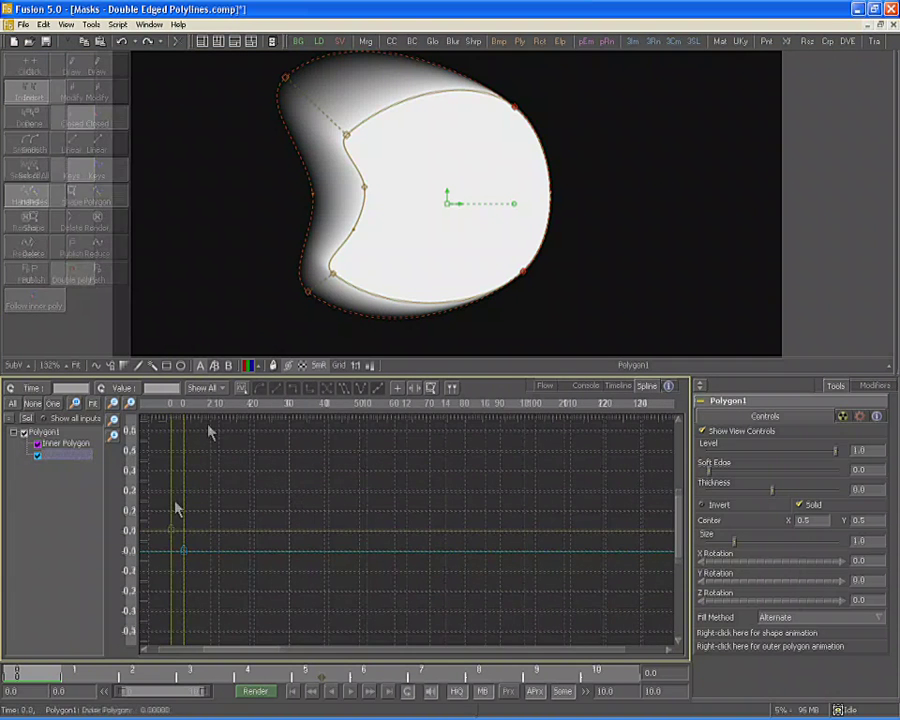
# At frame 10, reshape the inner polygon's points to make the notch shallower
pyautogui.click(615, 680)
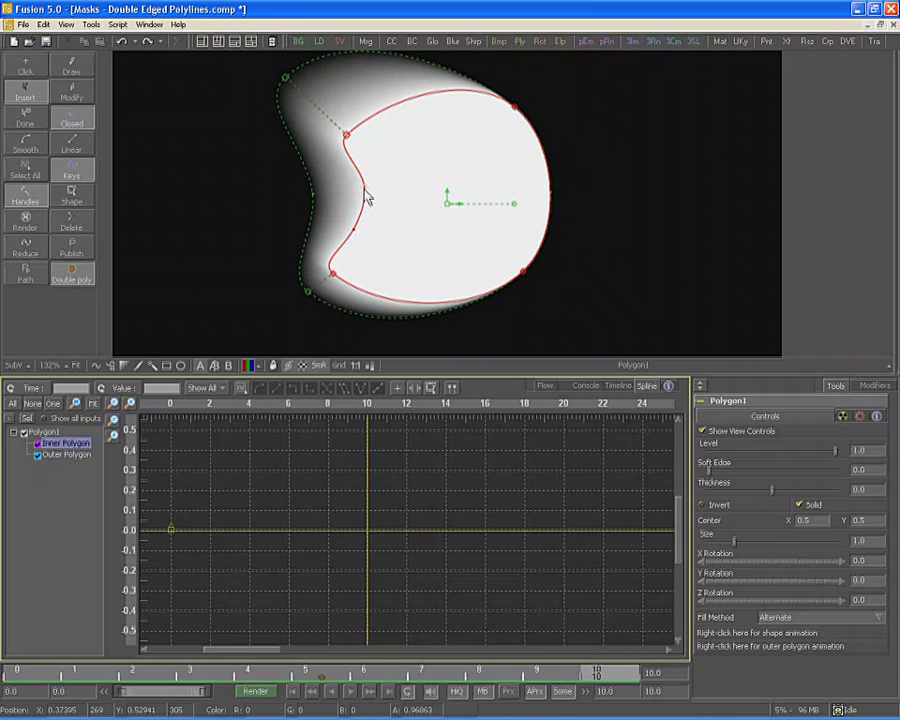
pyautogui.moveTo(365, 189); pyautogui.dragTo(392, 197)
pyautogui.moveTo(460, 466); pyautogui.dragTo(490, 558)
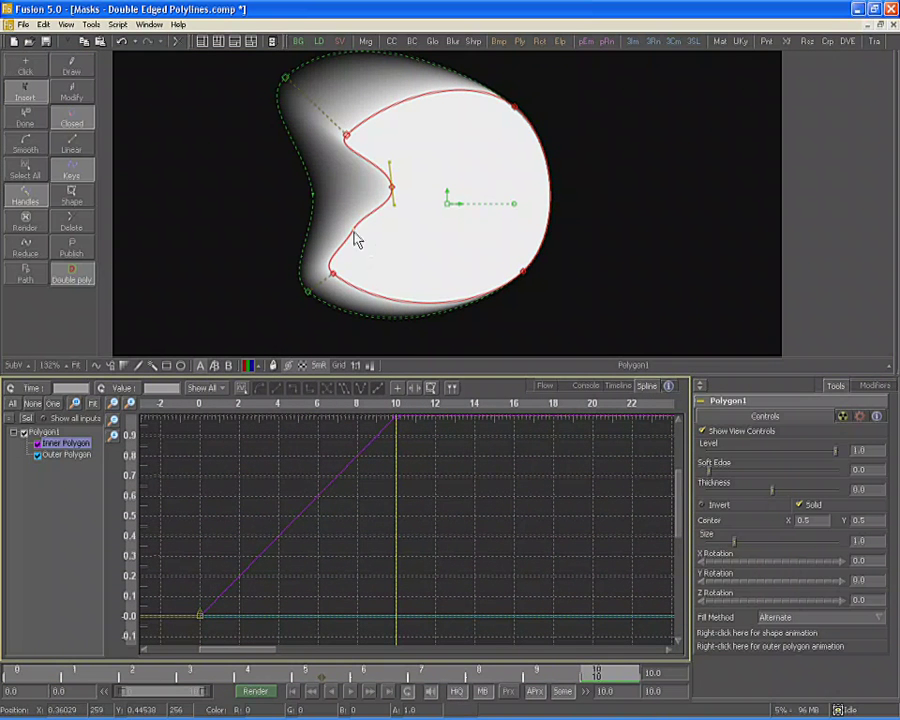
pyautogui.moveTo(352, 235); pyautogui.dragTo(371, 240)
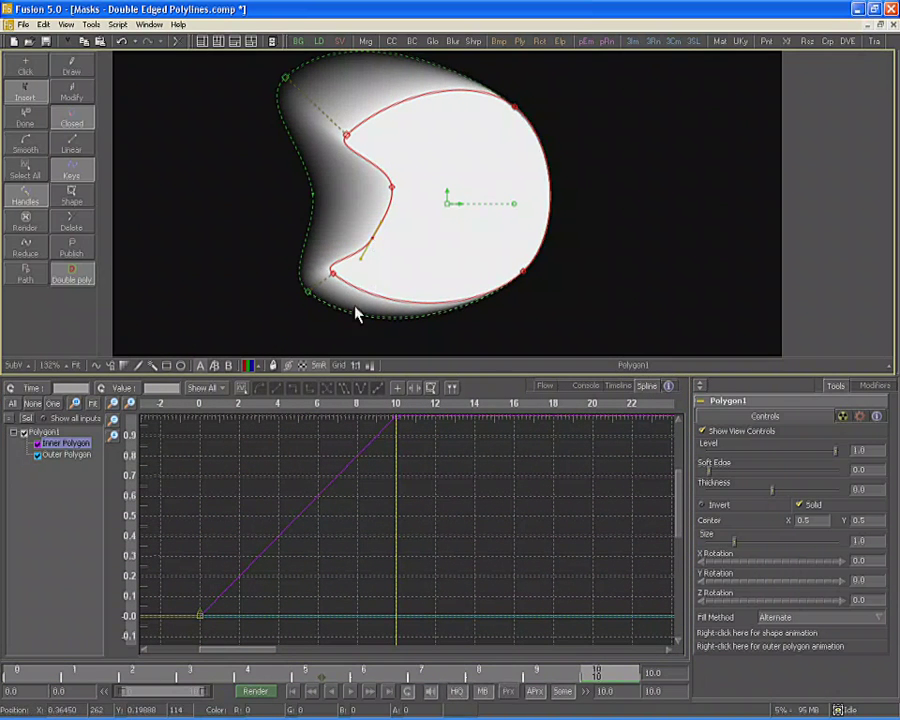
# Step back through frames 7, 1 and 6 to preview the shape animation
pyautogui.click(315, 197)
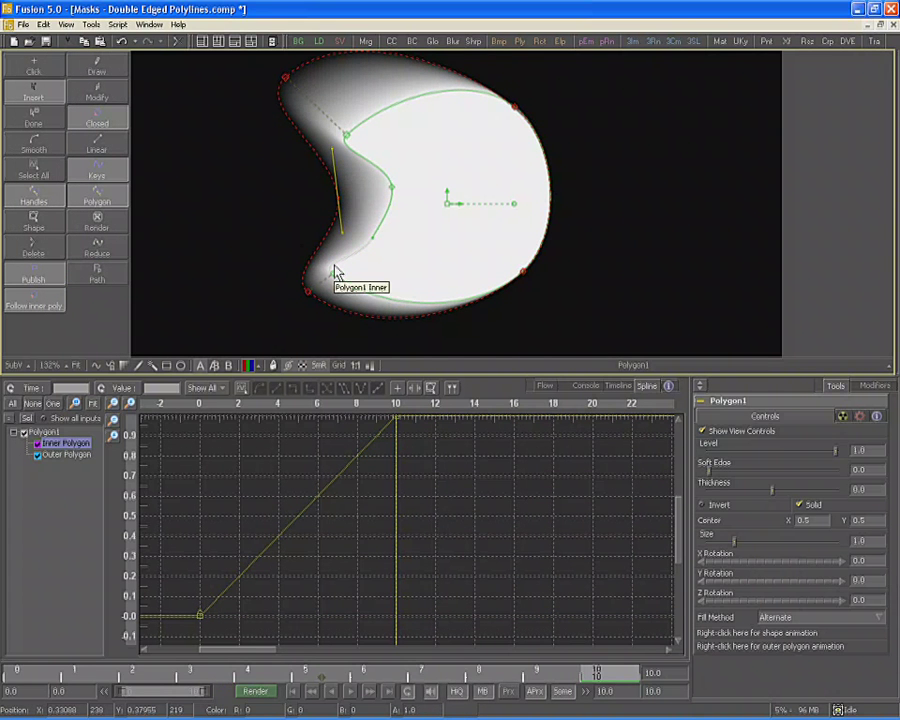
pyautogui.press('Left')
pyautogui.press('Left')
pyautogui.press('Left')
pyautogui.press('Left')
pyautogui.press('Left')
pyautogui.press('Left')
pyautogui.press('Left')
pyautogui.press('Left')
pyautogui.press('Left')
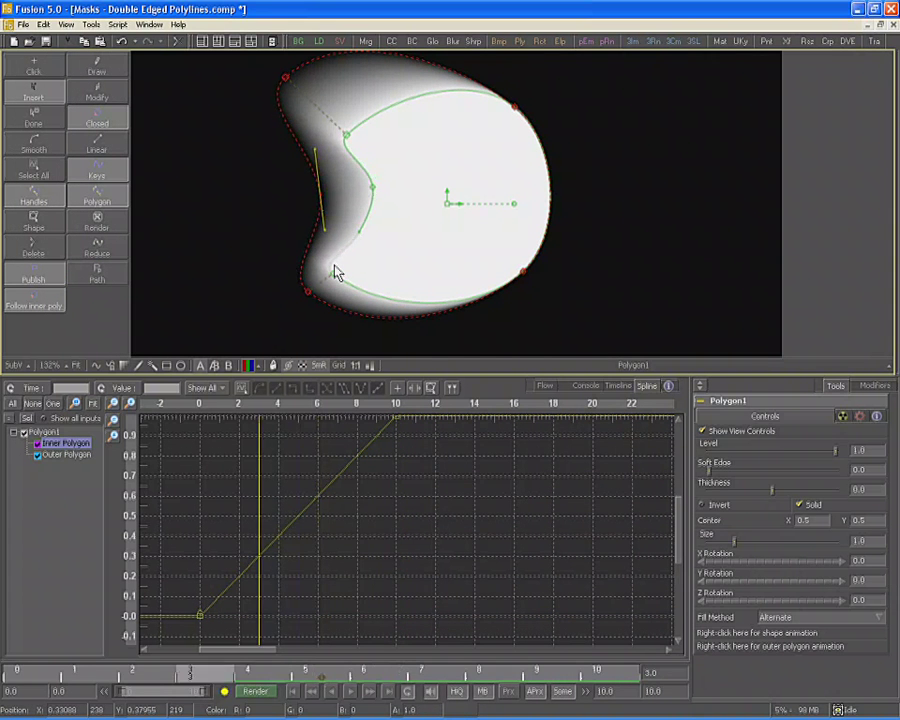
pyautogui.press('Left')
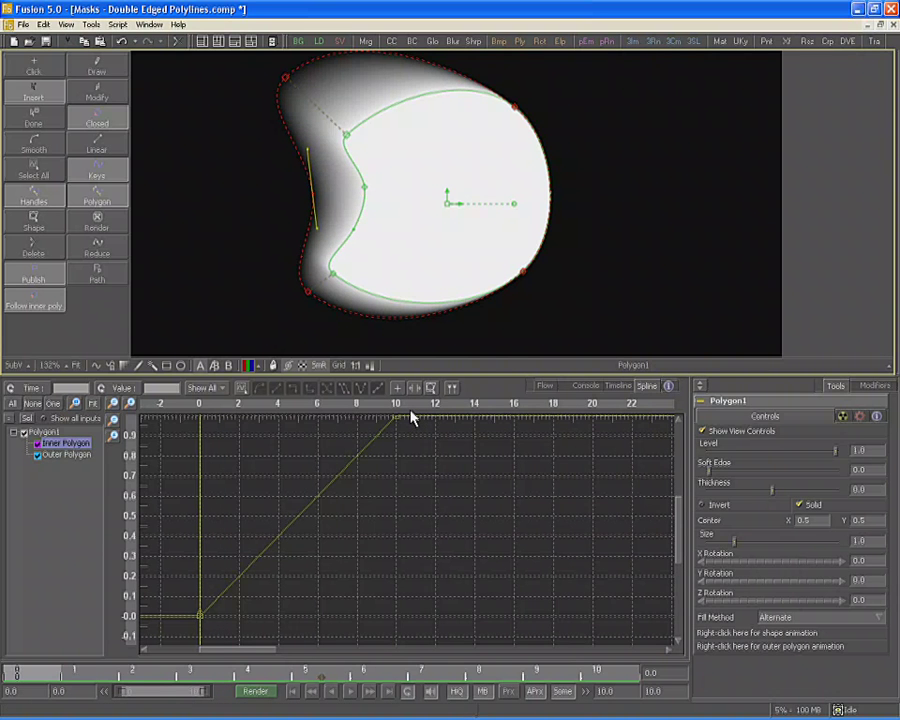
pyautogui.moveTo(198, 440); pyautogui.dragTo(312, 455)
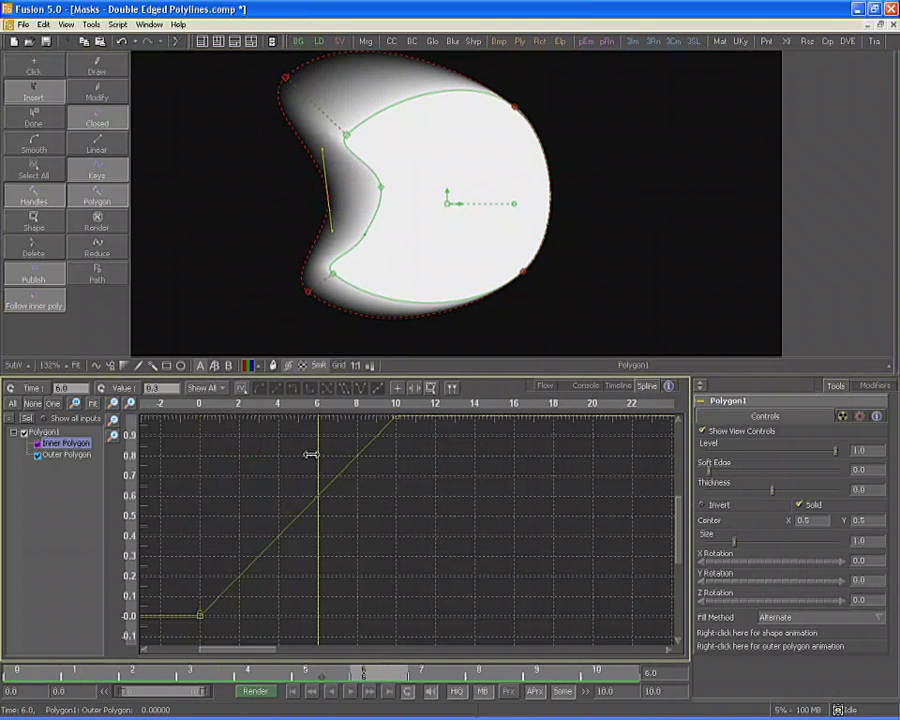
pyautogui.rightClick(368, 94)
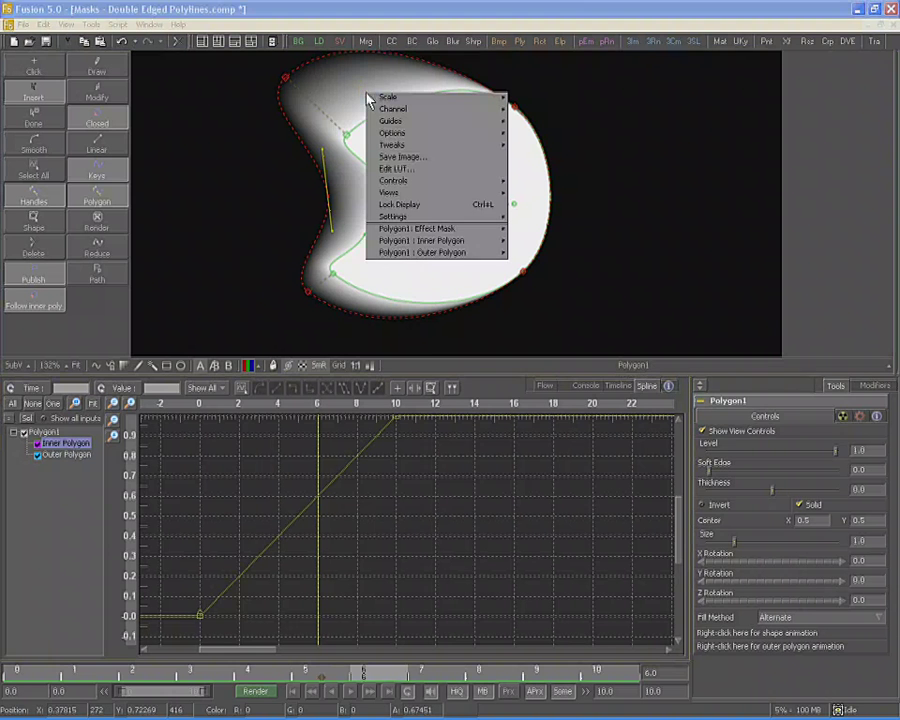
pyautogui.moveTo(484, 262)
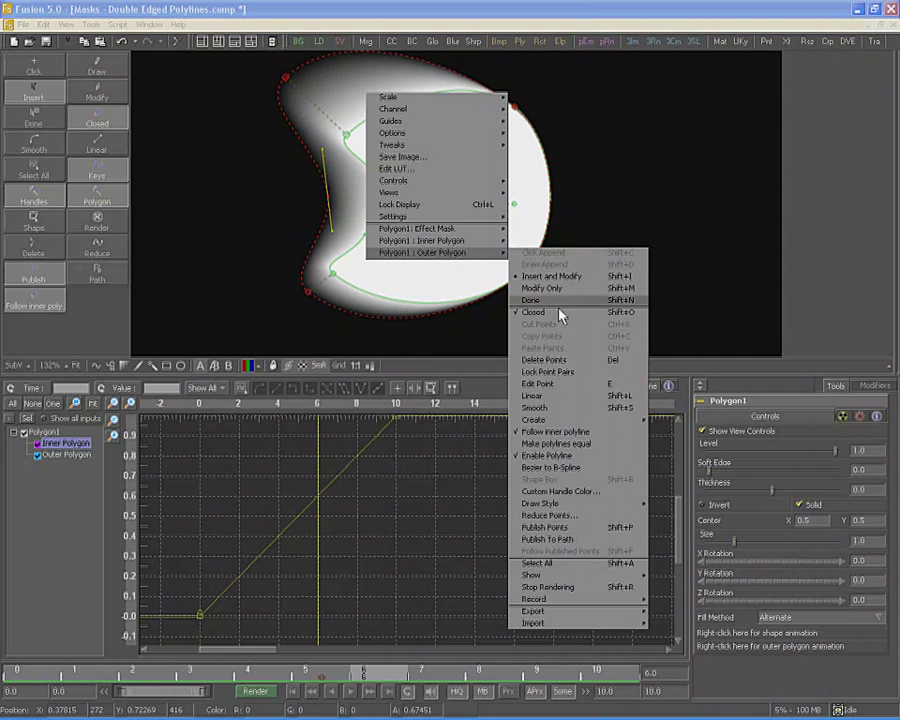
pyautogui.click(584, 445)
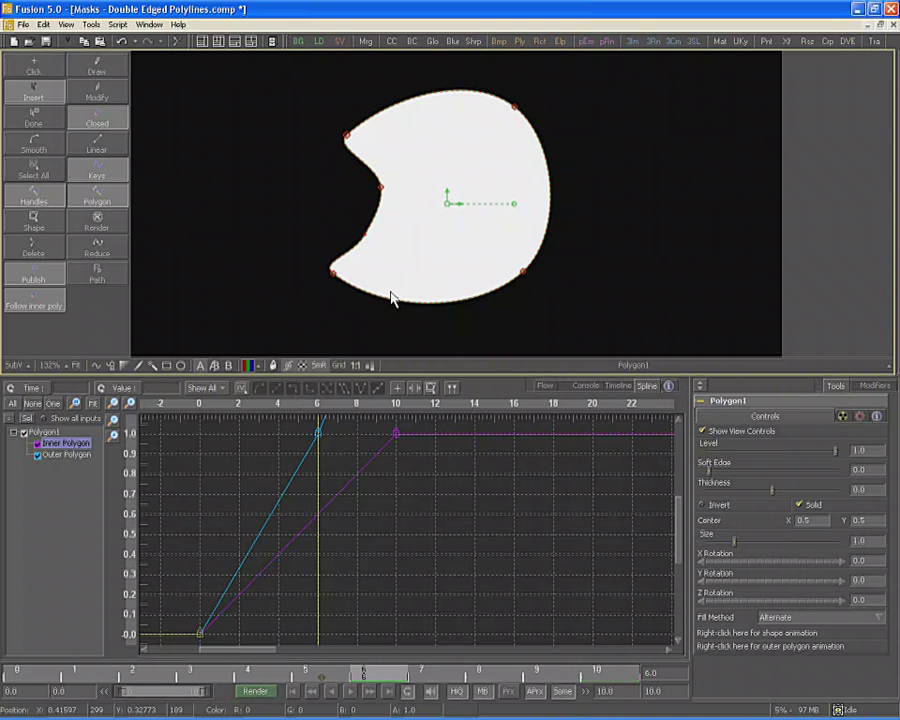
pyautogui.hotkey('ctrl', 'z')
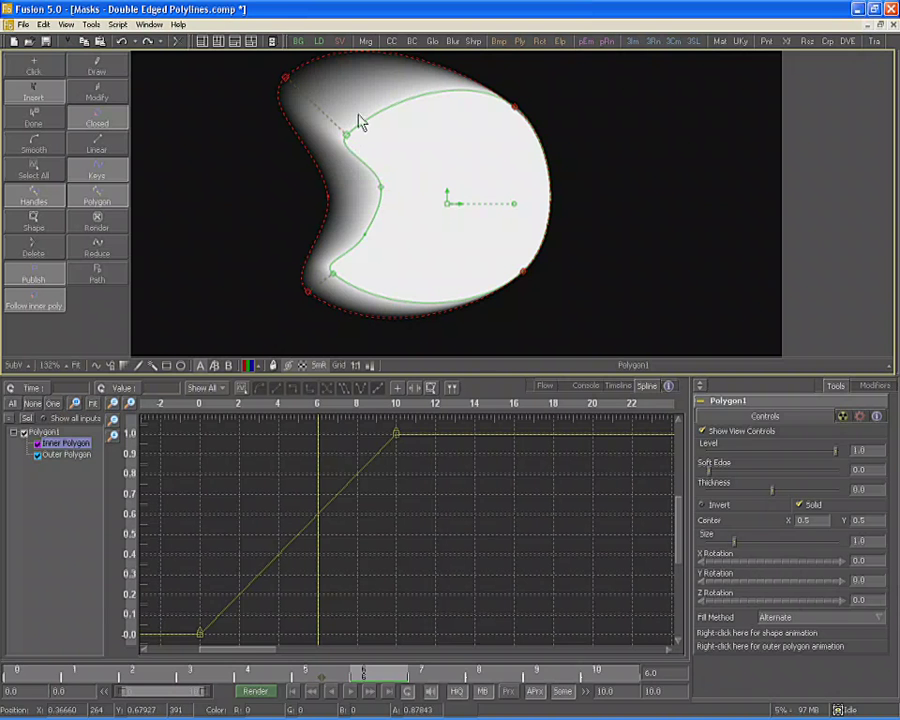
pyautogui.click(380, 186)
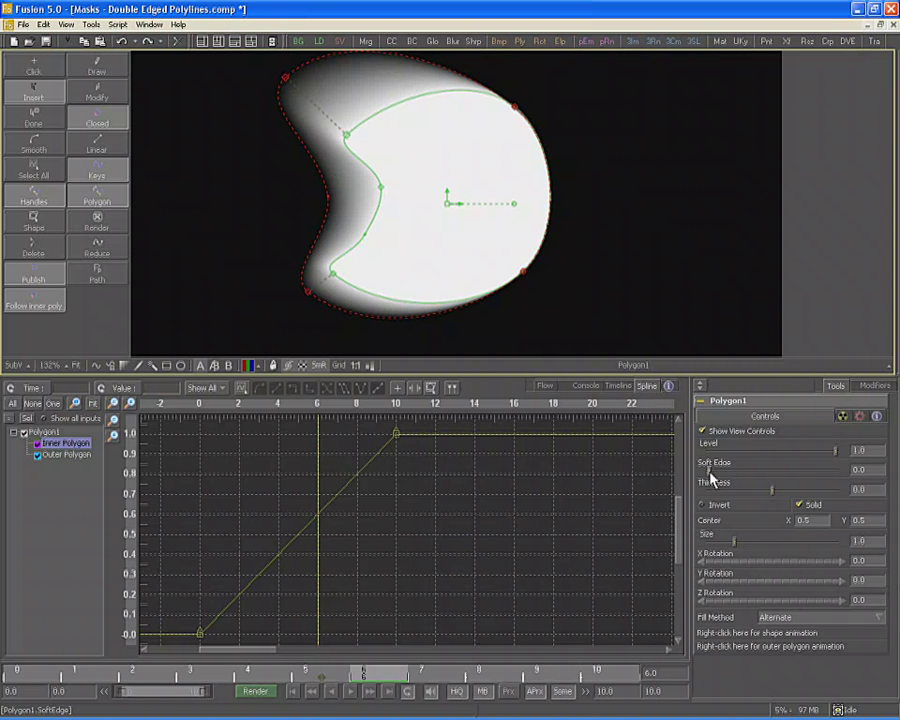
pyautogui.moveTo(710, 478); pyautogui.dragTo(686, 476)
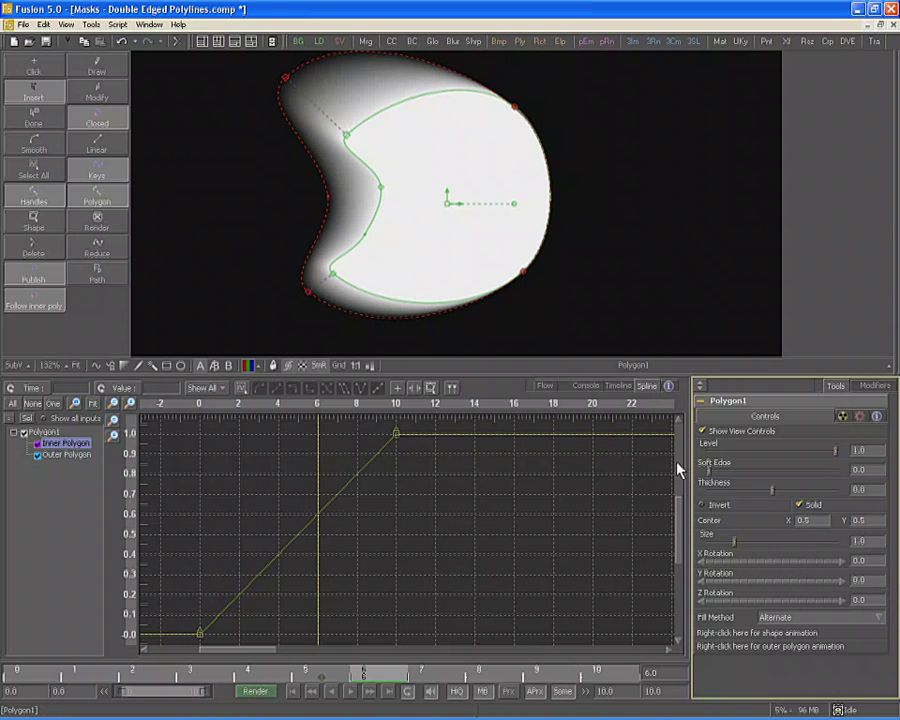